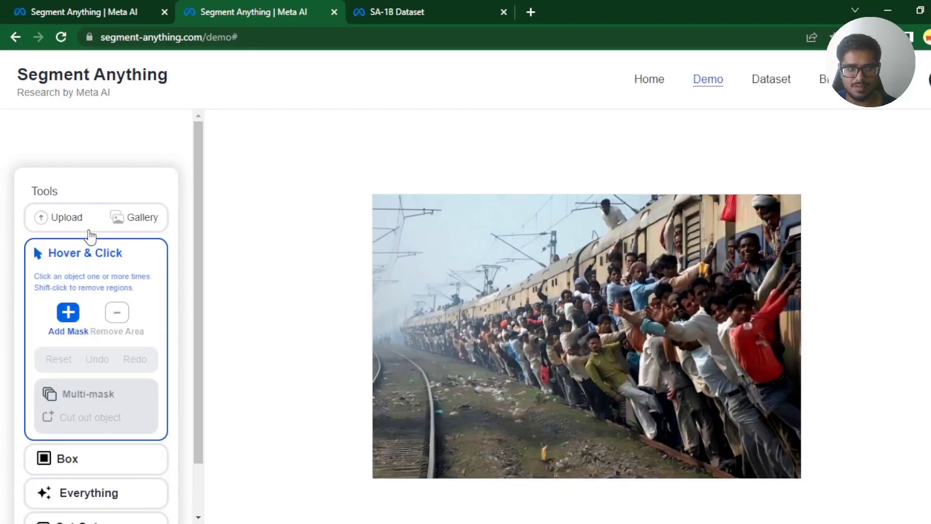
# Step: Switch to the first browser tab, which shows the Segment Anything home page
pyautogui.hotkey('ctrl', 'pageup')
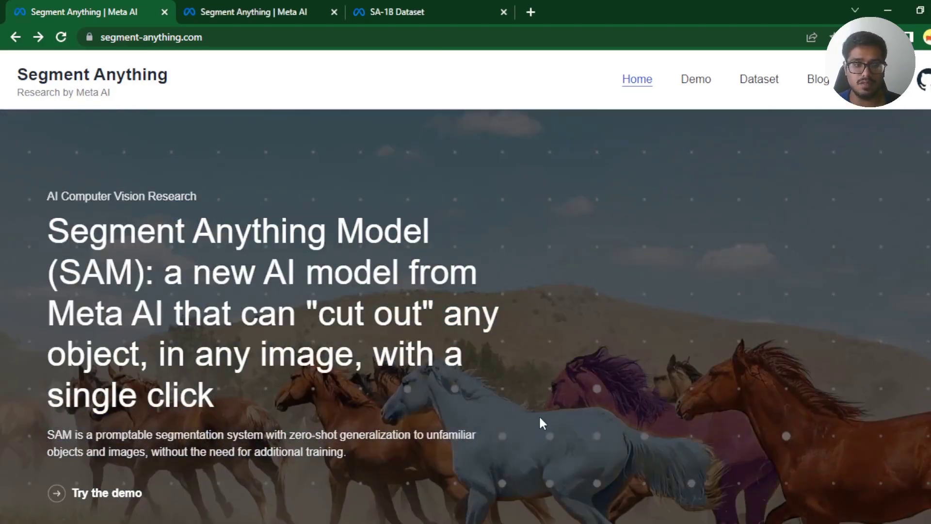
# Step: Scroll the home page down to the gaze-input and text-to-object cat segmentation examples
pyautogui.scroll(-10, 537, 415)
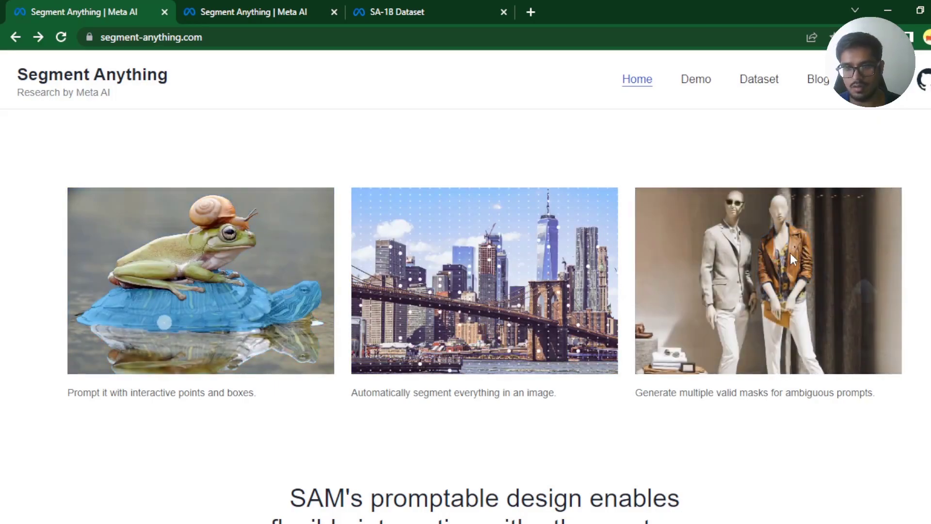
pyautogui.scroll(-8, 462, 313)
pyautogui.scroll(1, 500, 286)
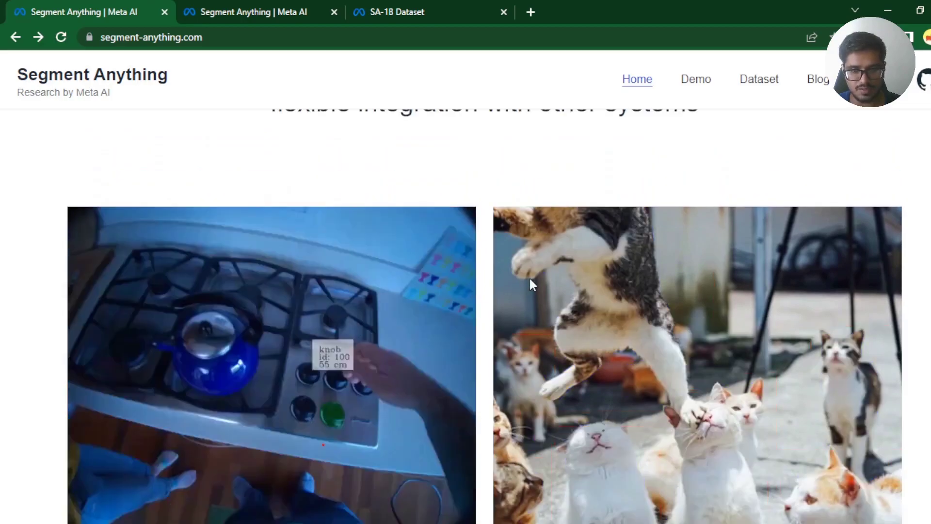
pyautogui.scroll(-2, 537, 278)
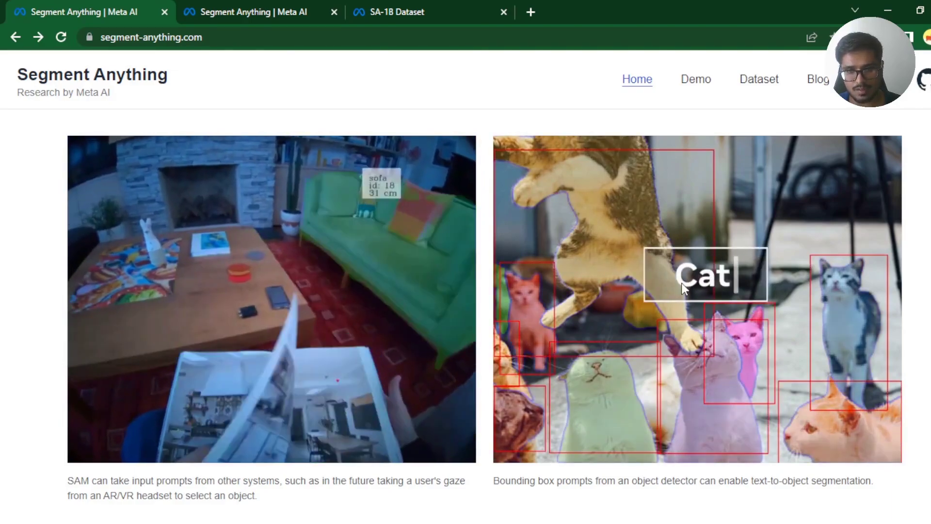
# Step: Scroll through the home page's Extensible outputs and Zero-shot generalization sections
pyautogui.scroll(-5, 682, 283)
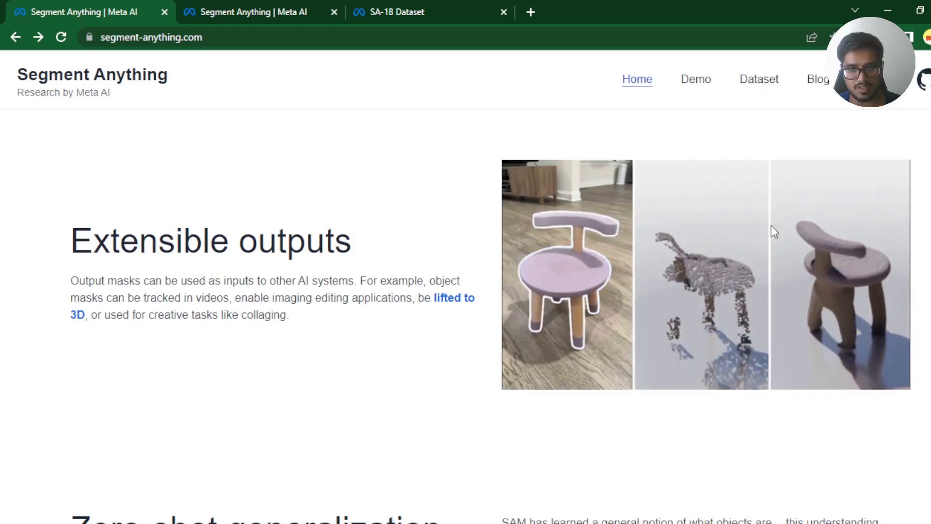
pyautogui.scroll(-10, 786, 214)
pyautogui.scroll(3, 542, 241)
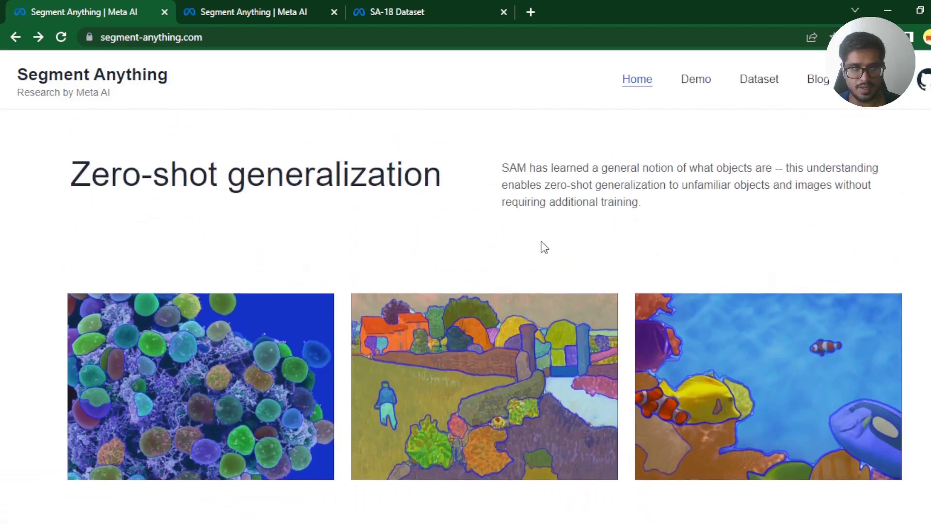
pyautogui.scroll(-1, 542, 241)
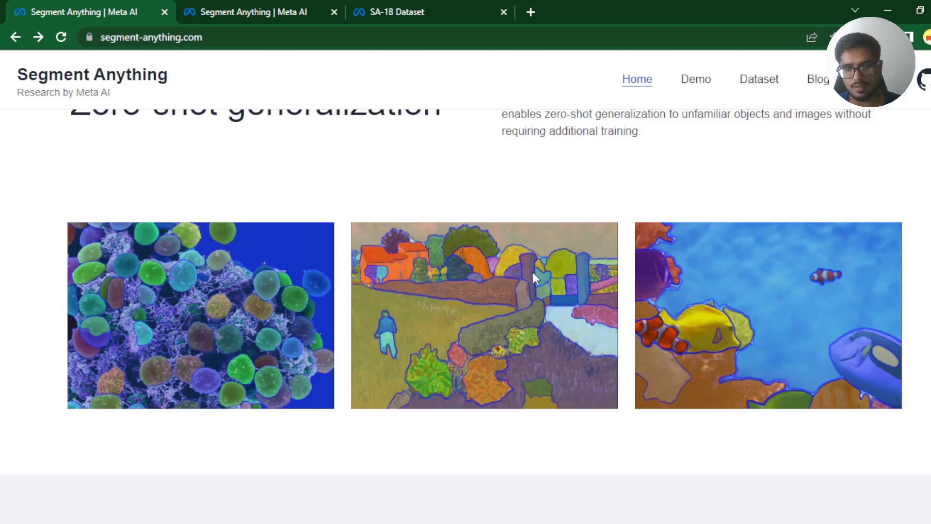
pyautogui.scroll(-10, 775, 319)
pyautogui.scroll(15, 614, 236)
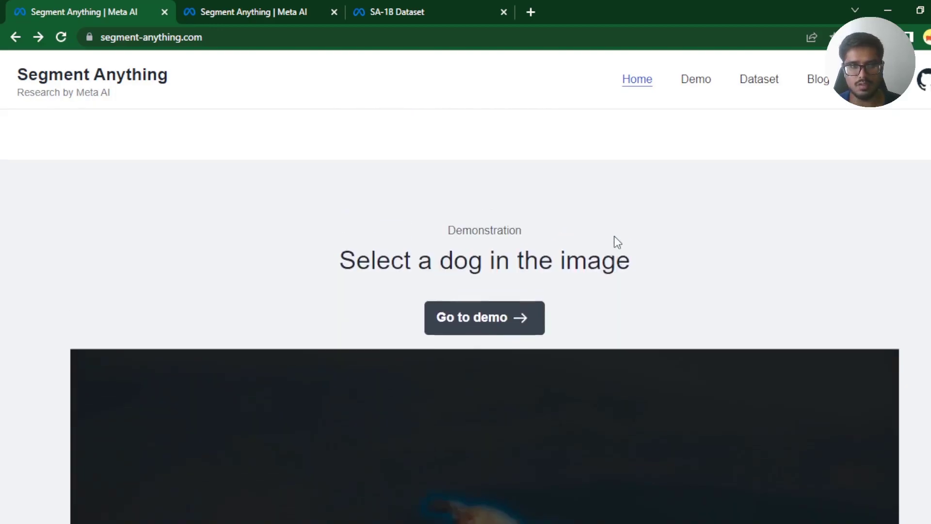
pyautogui.scroll(10, 411, 288)
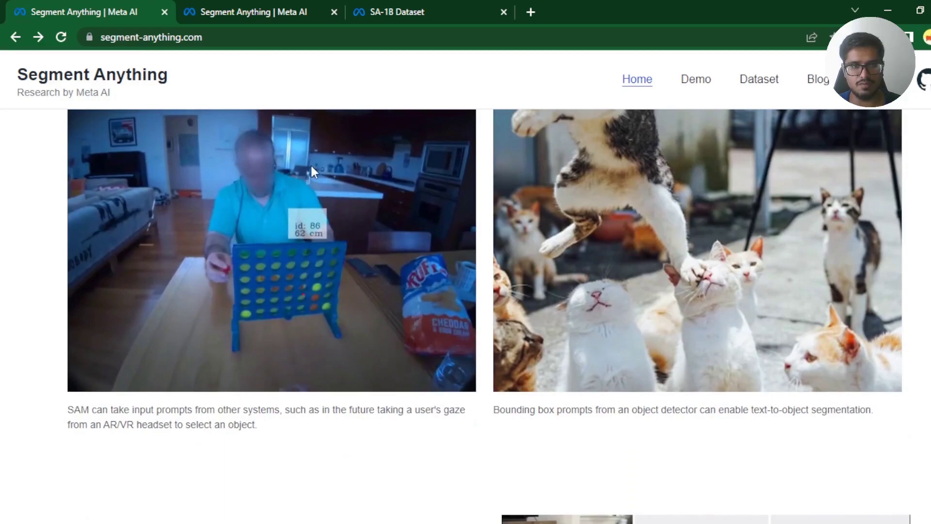
# Step: Open the demo, accept the Terms and Conditions, and load the cricket photo from the gallery
pyautogui.click(246, 23)
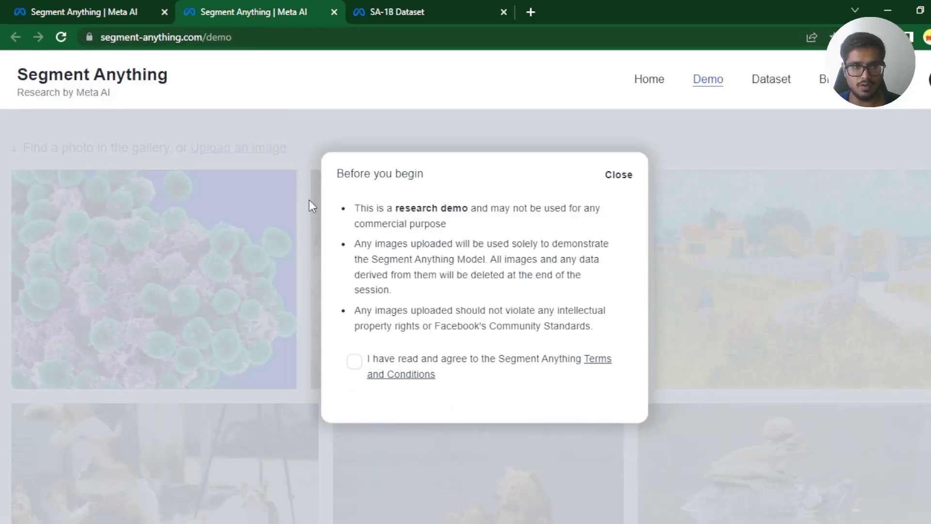
pyautogui.click(356, 362)
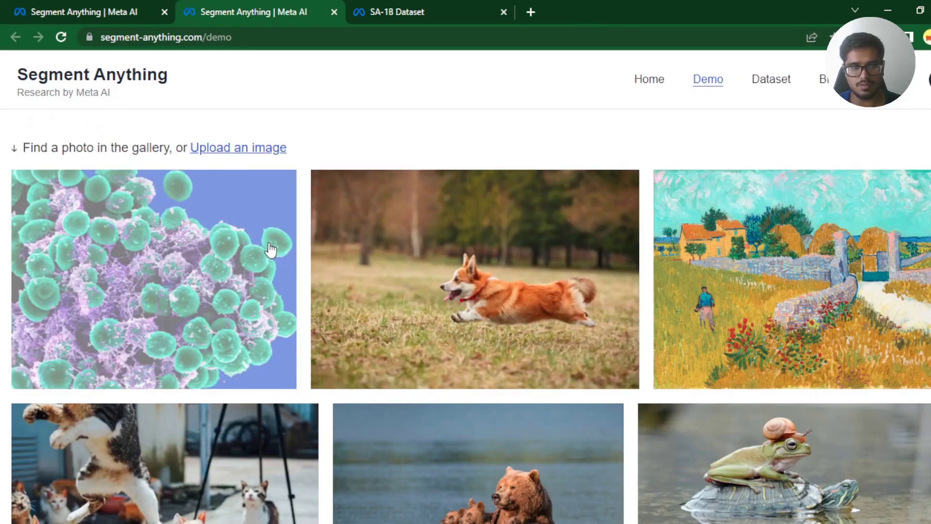
pyautogui.scroll(-12, 559, 284)
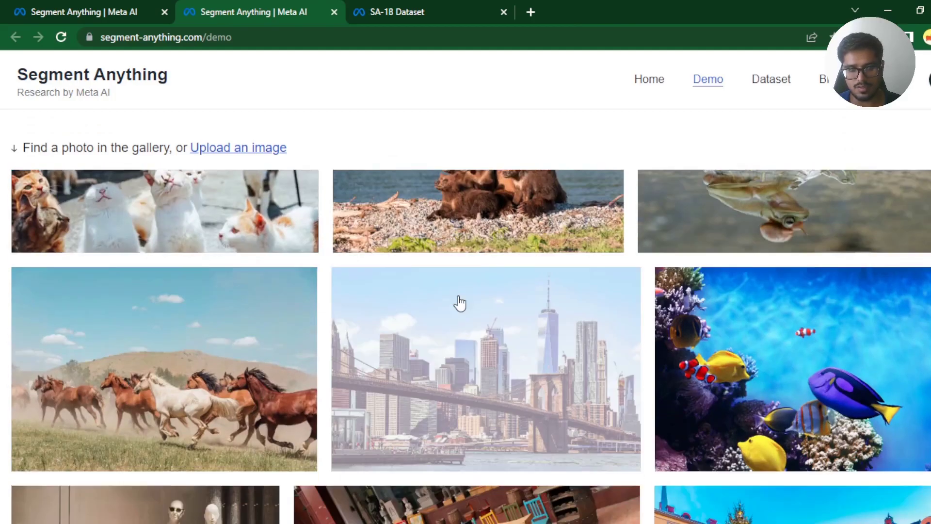
pyautogui.scroll(-5, 464, 297)
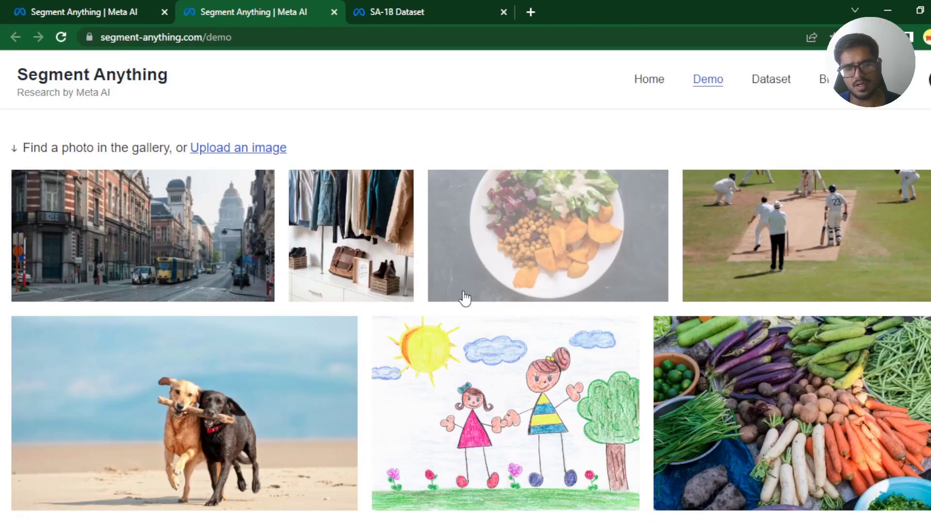
pyautogui.scroll(-3, 629, 320)
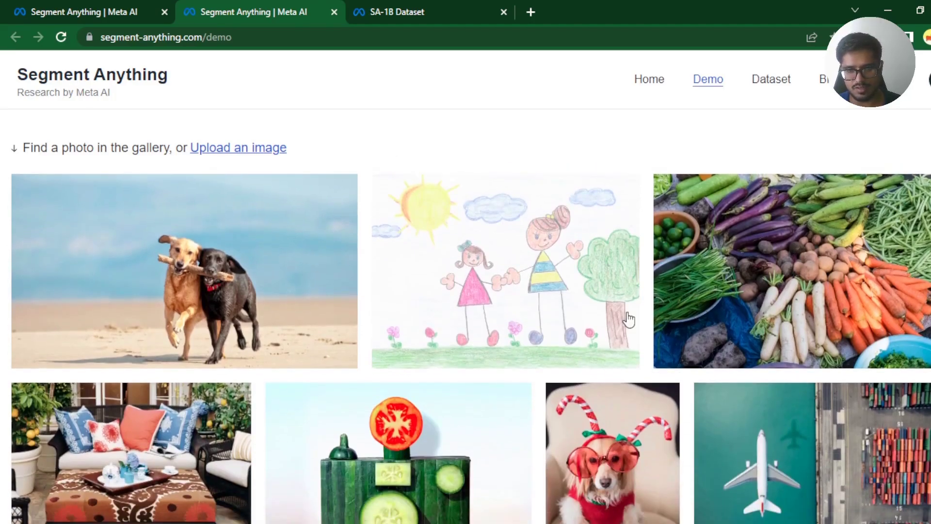
pyautogui.scroll(10, 457, 337)
pyautogui.scroll(-8, 747, 336)
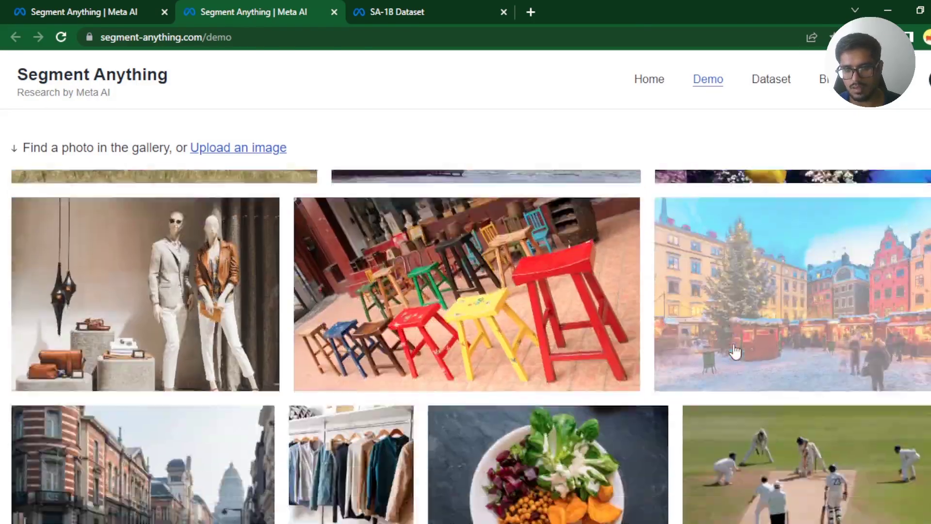
pyautogui.click(802, 231)
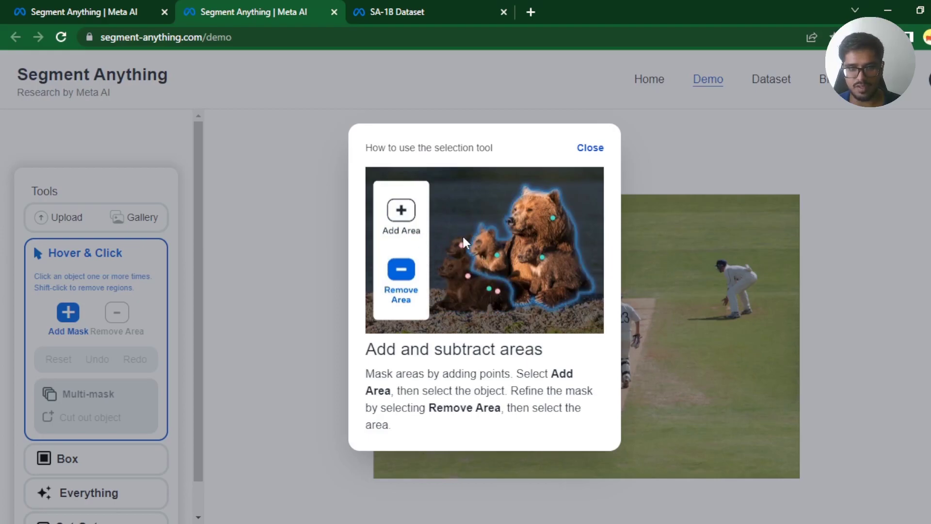
# Step: Mask the crouching fielder on the left with point clicks and cut him out
pyautogui.click(590, 151)
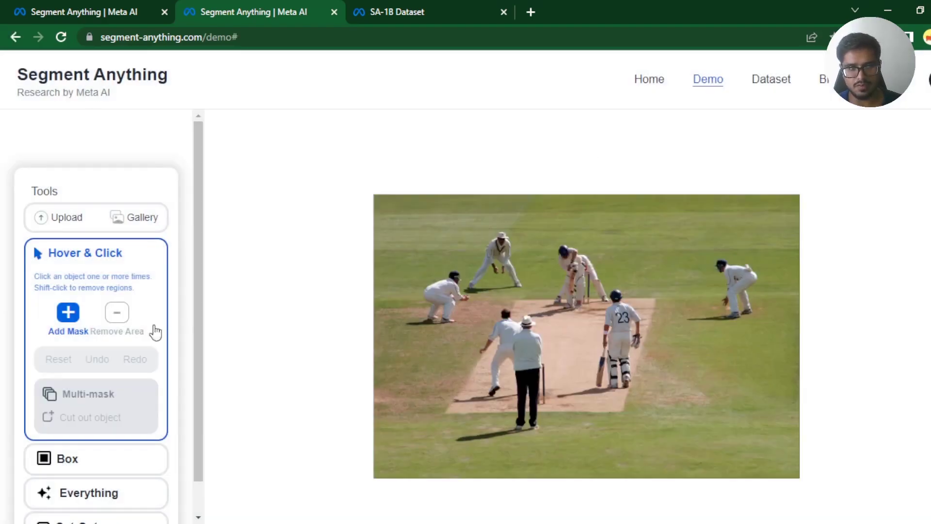
pyautogui.scroll(-1, 92, 389)
pyautogui.click(437, 289)
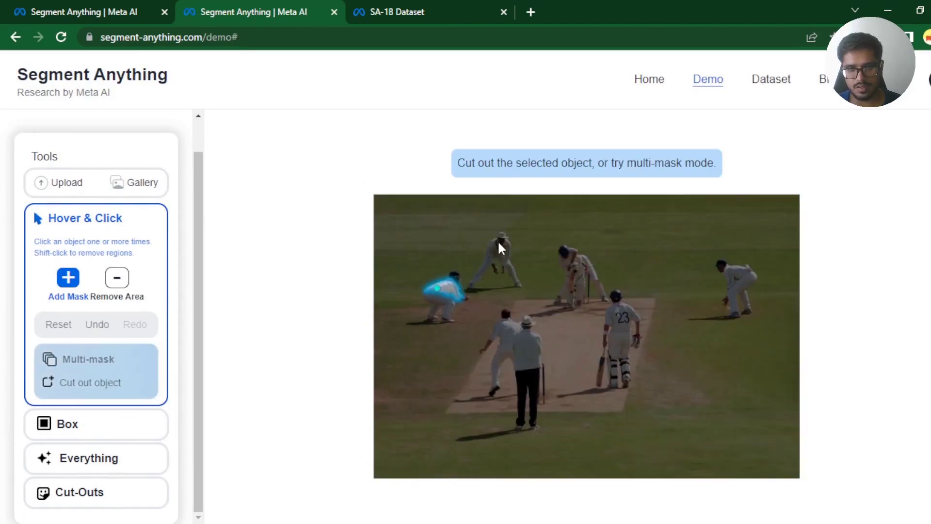
pyautogui.keyDown('shift'); pyautogui.click(436, 286); pyautogui.keyUp('shift')
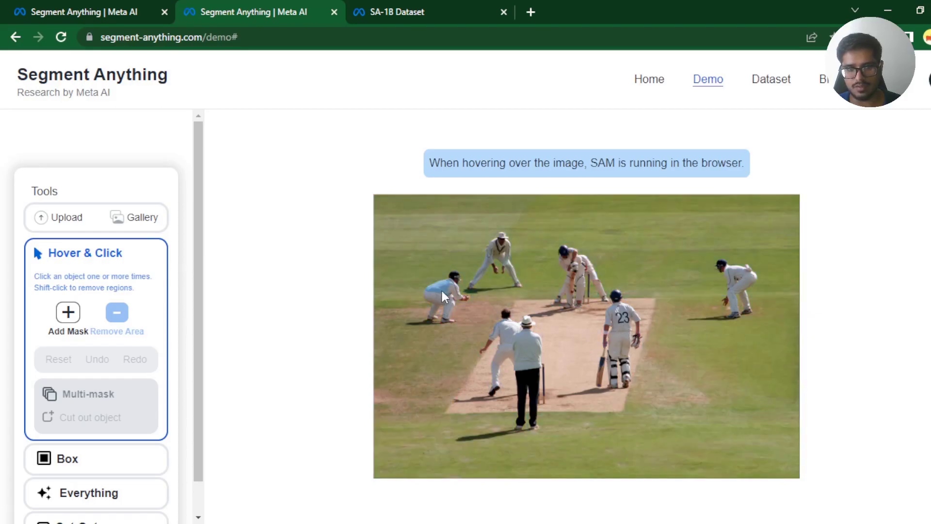
pyautogui.click(433, 299)
pyautogui.click(443, 289)
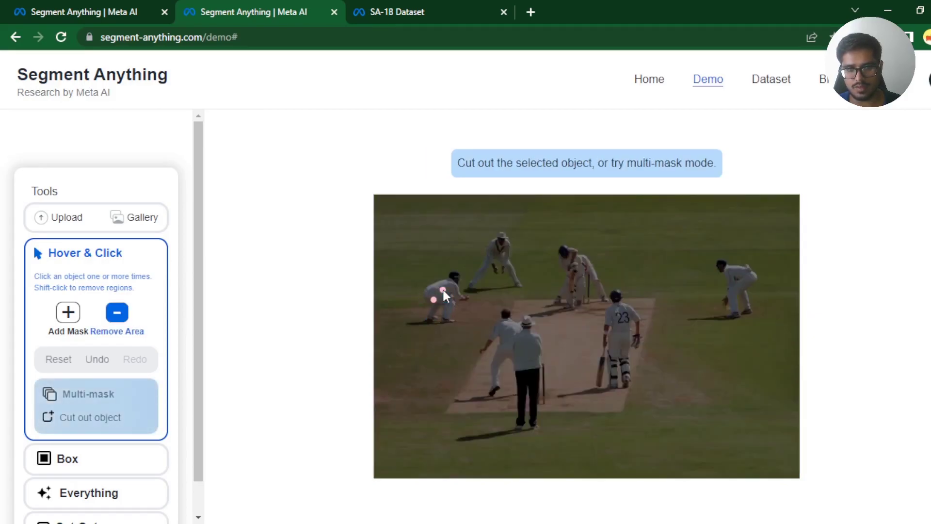
pyautogui.press('shift')
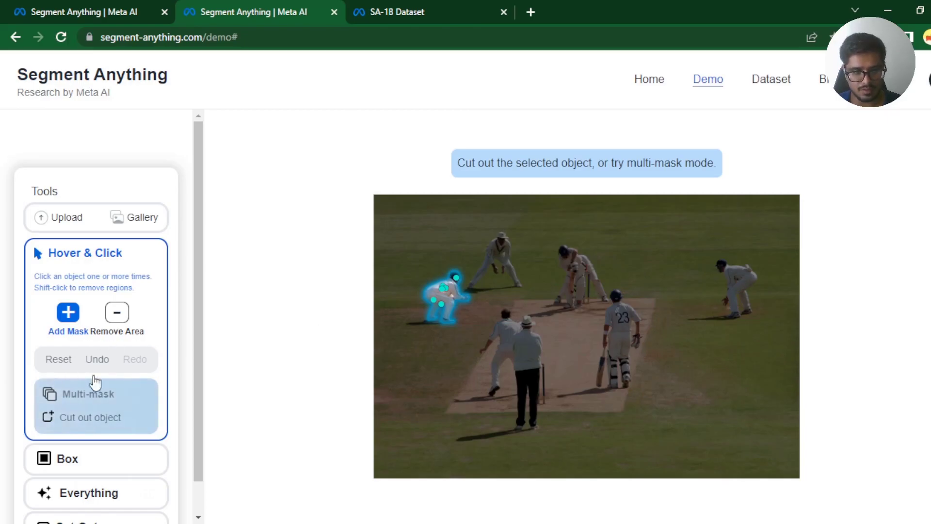
pyautogui.scroll(-1, 117, 390)
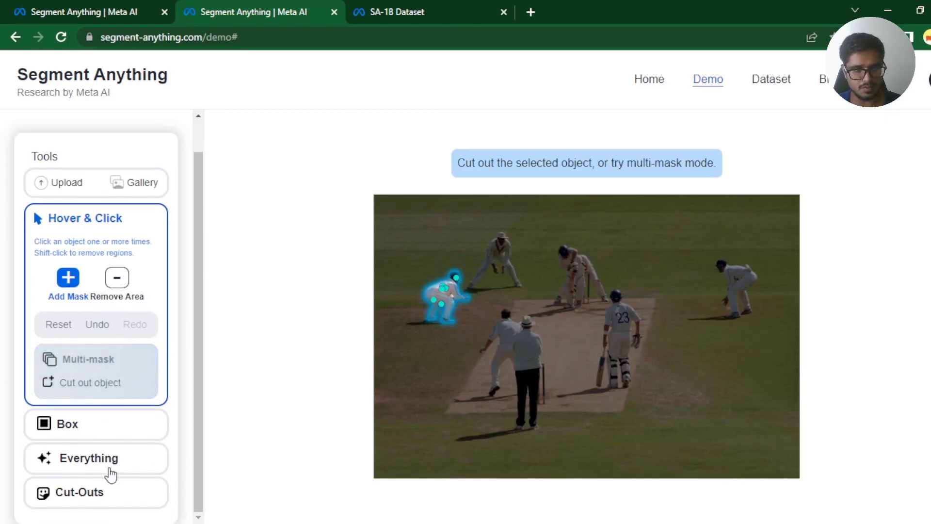
pyautogui.click(100, 383)
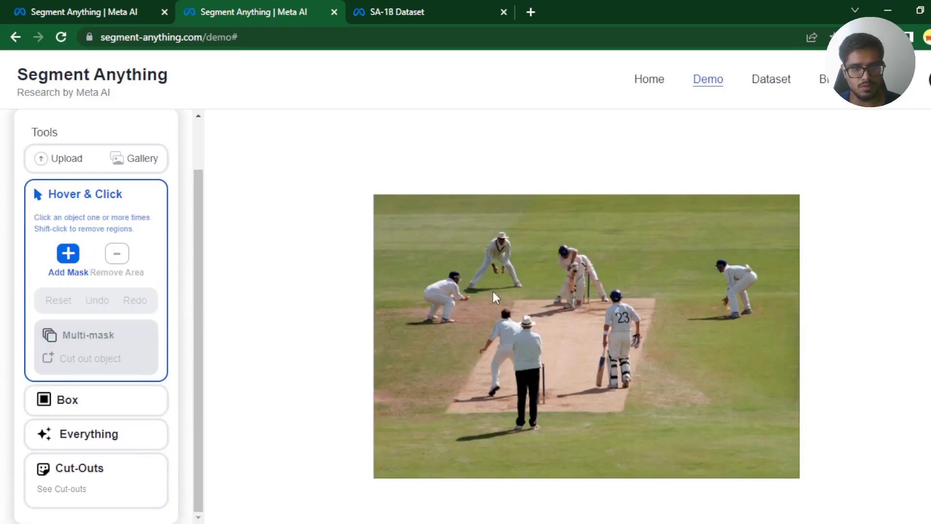
# Step: Mask the whole fielder at the far end of the pitch, cut him out, and close Cut-Outs
pyautogui.click(494, 250)
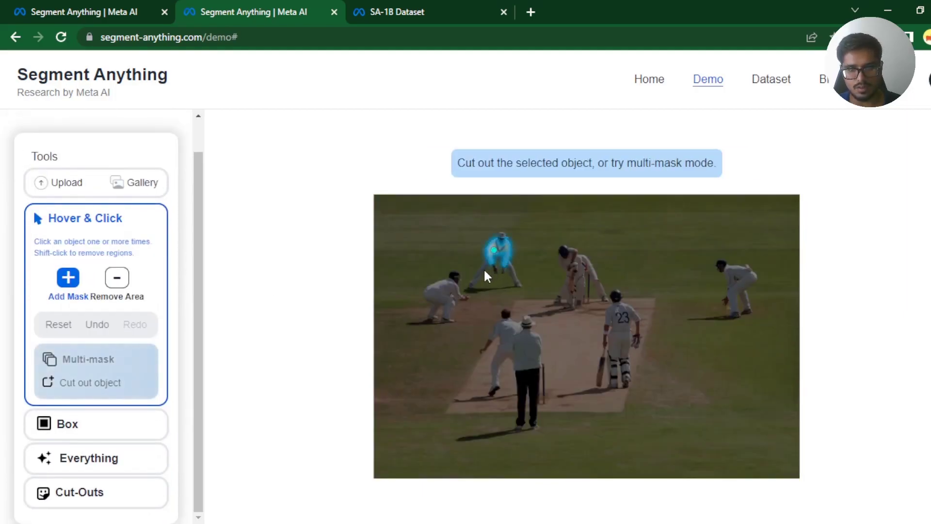
pyautogui.click(484, 270)
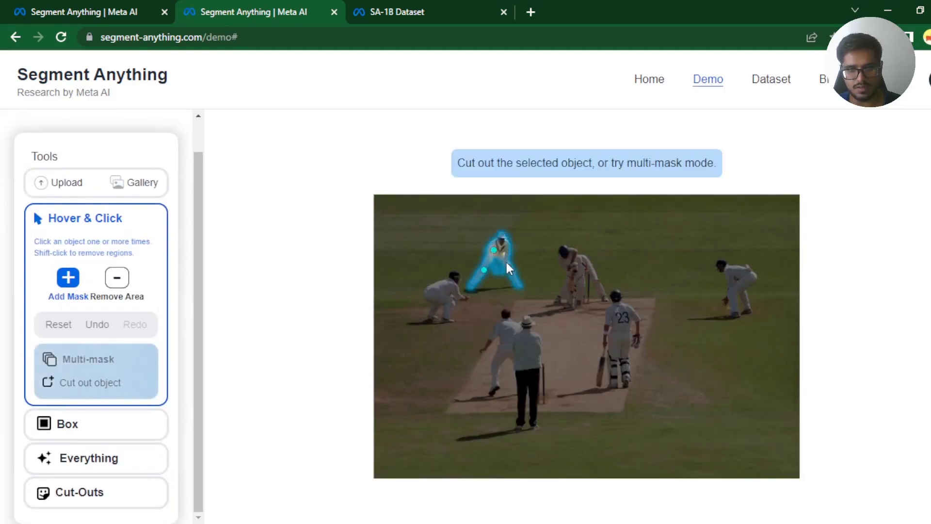
pyautogui.click(97, 383)
pyautogui.scroll(-3, 105, 236)
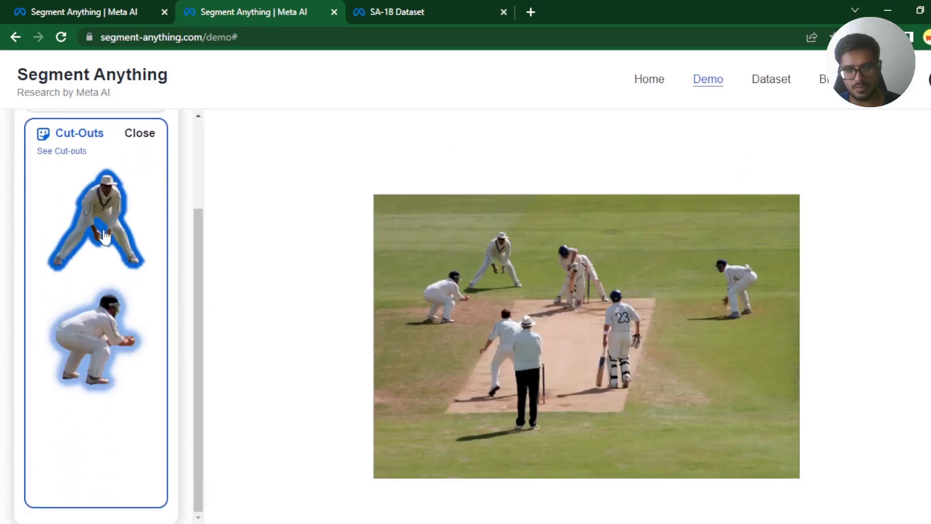
pyautogui.scroll(3, 105, 236)
pyautogui.click(100, 252)
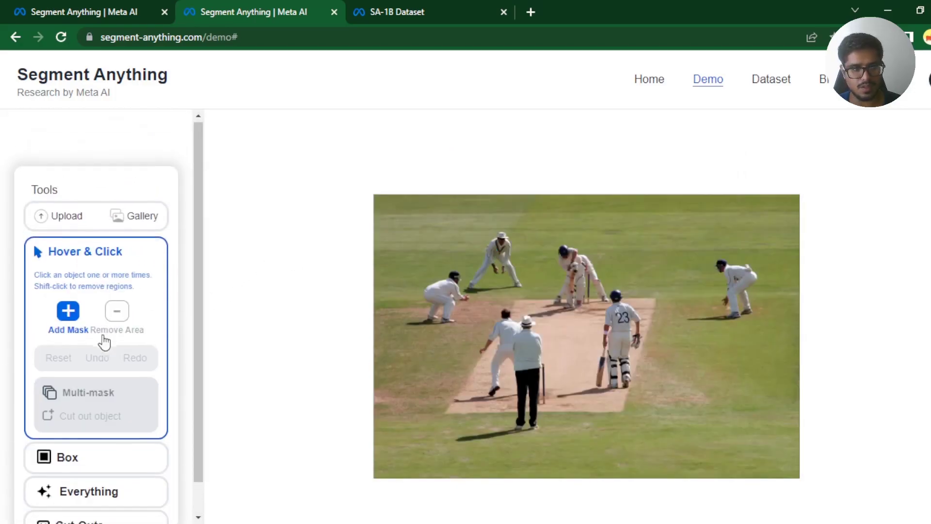
pyautogui.scroll(-1, 105, 343)
# Step: Draw a Box-tool rectangle around the pitch and cut out the pitch with its players
pyautogui.click(68, 434)
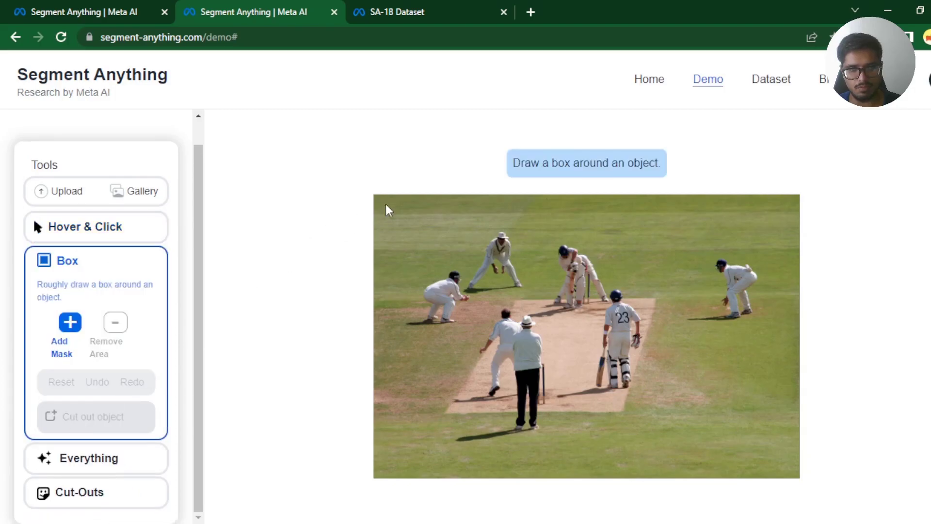
pyautogui.moveTo(423, 217); pyautogui.dragTo(659, 447)
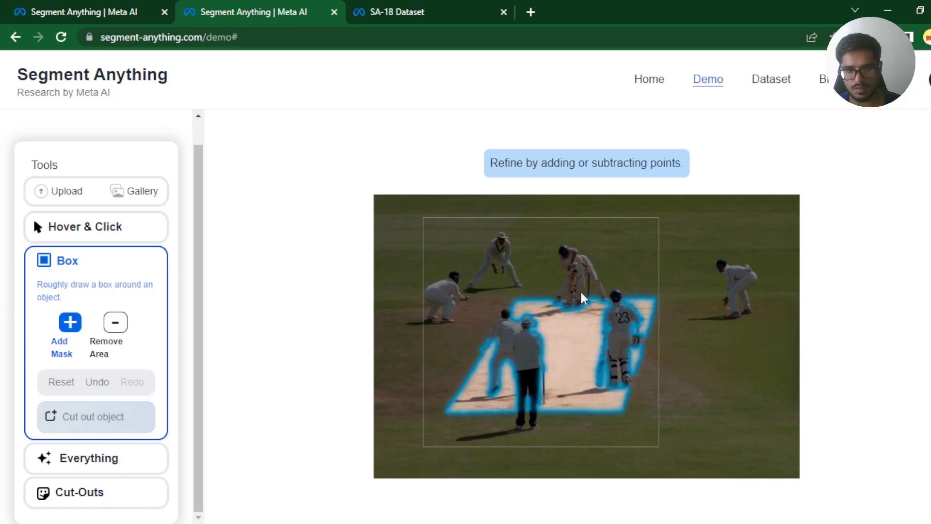
pyautogui.click(58, 422)
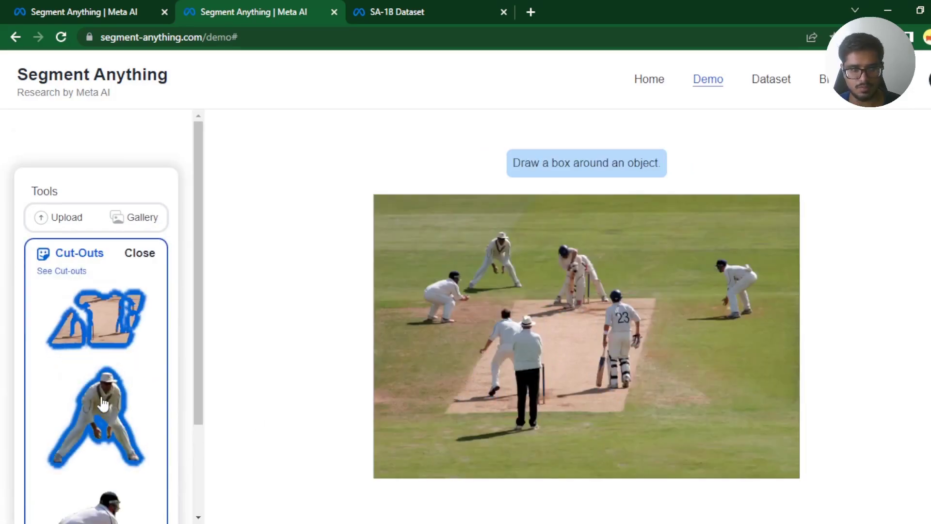
pyautogui.scroll(-3, 99, 390)
pyautogui.scroll(3, 144, 265)
# Step: Run Everything on the cricket photo, cut out all objects, browse them, and close Cut-Outs
pyautogui.click(142, 258)
pyautogui.scroll(-1, 111, 369)
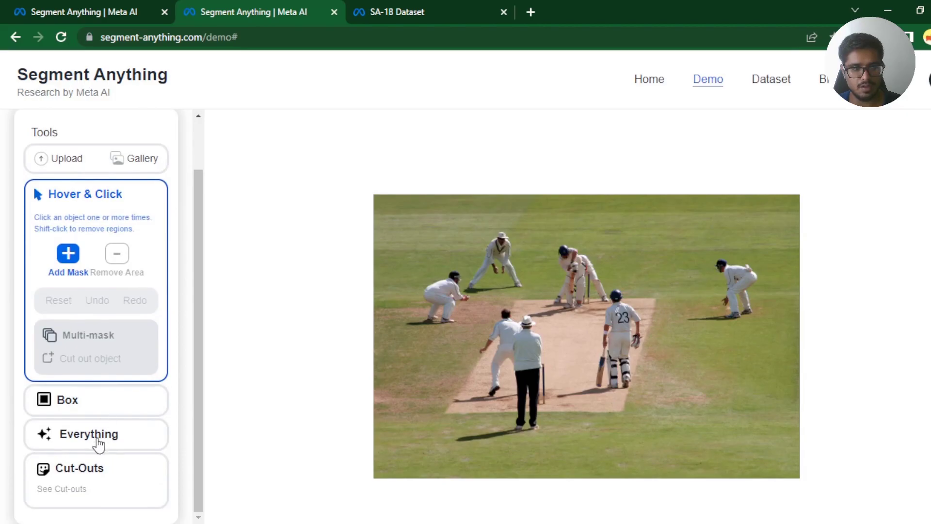
pyautogui.click(97, 443)
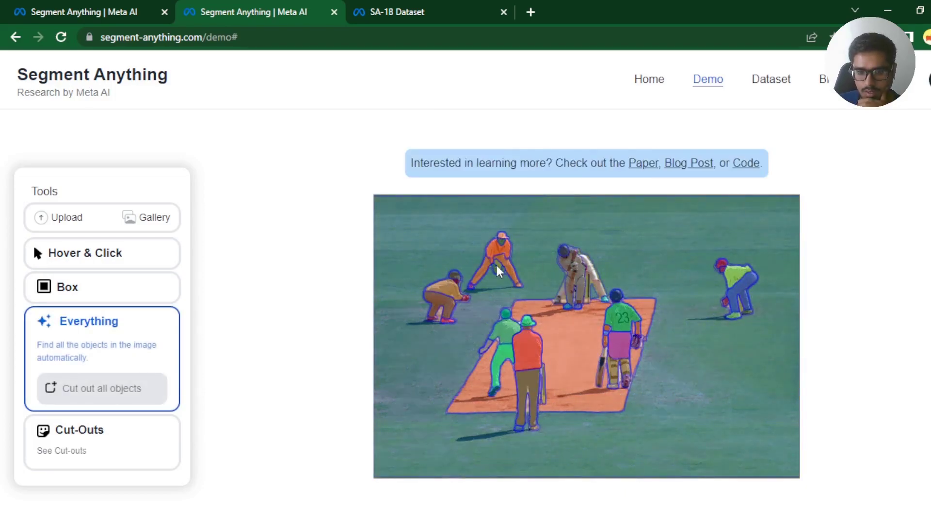
pyautogui.click(83, 394)
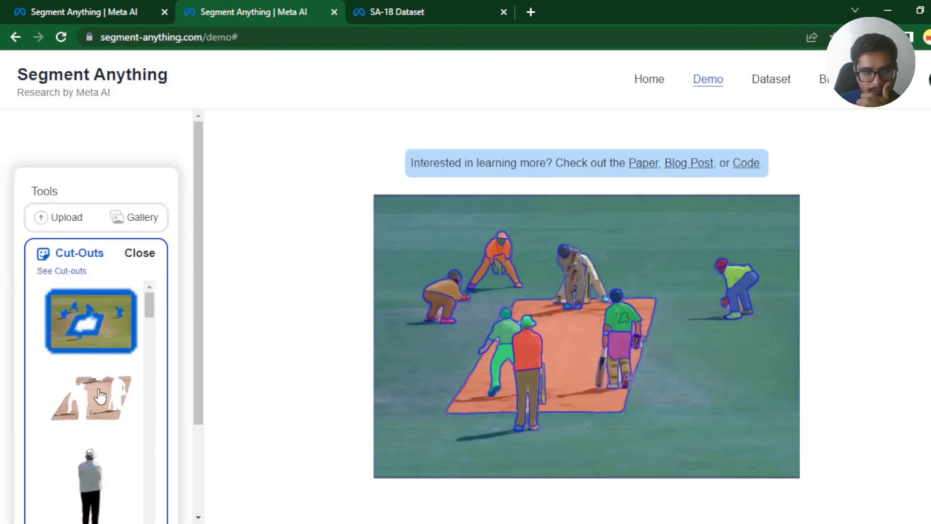
pyautogui.scroll(-1, 96, 394)
pyautogui.scroll(-5, 96, 394)
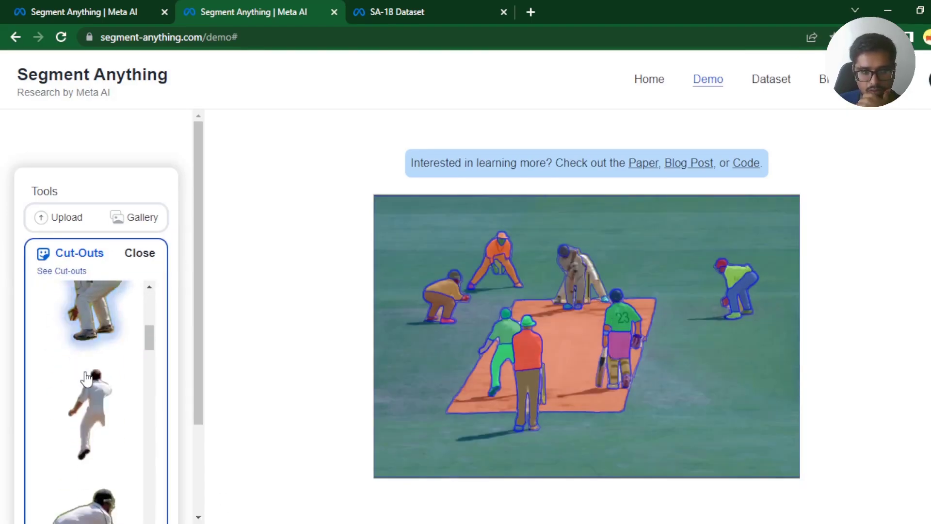
pyautogui.scroll(-3, 92, 403)
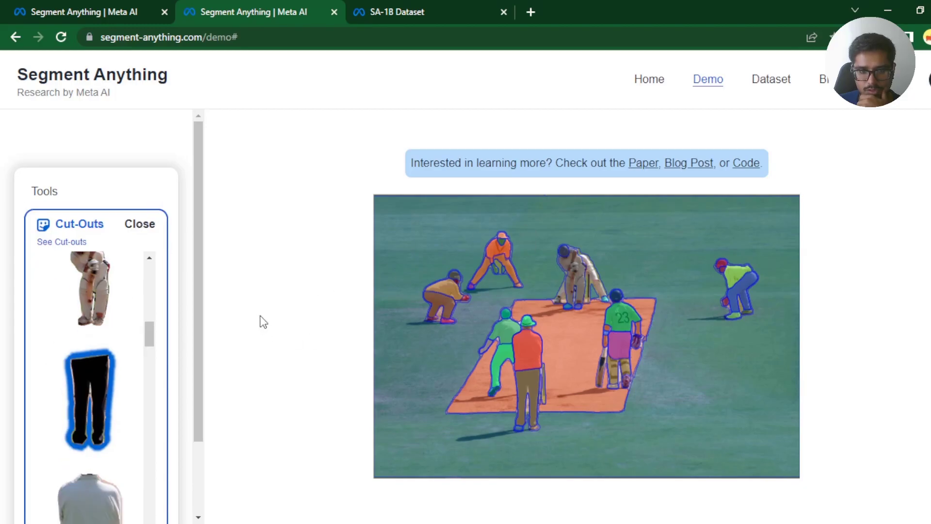
pyautogui.click(140, 253)
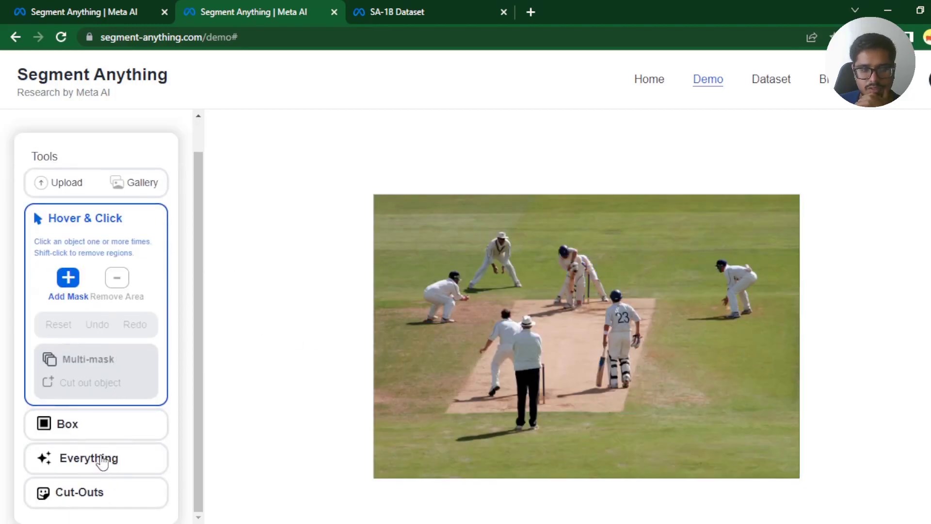
pyautogui.scroll(1, 100, 462)
# Step: Upload the band group photo, mask the man in sunglasses, and cut him out
pyautogui.click(71, 222)
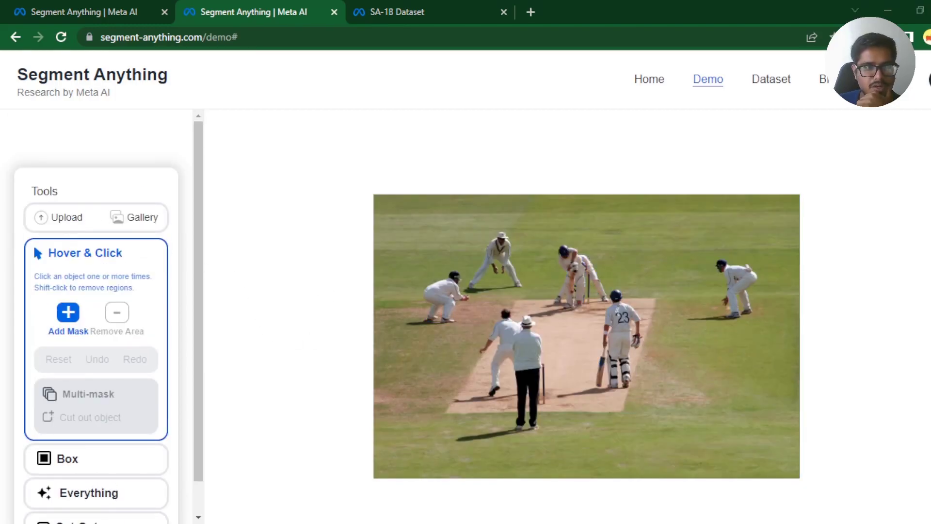
pyautogui.press('Return')
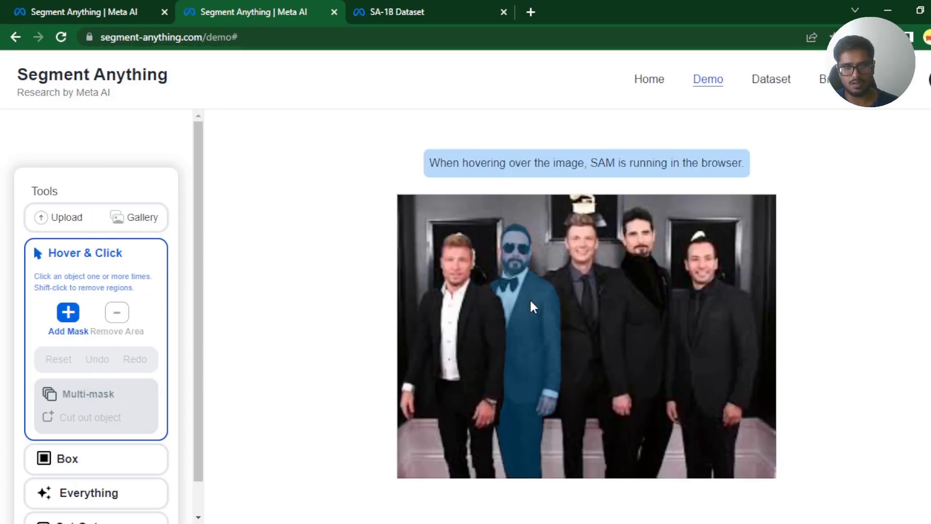
pyautogui.click(530, 301)
pyautogui.click(90, 417)
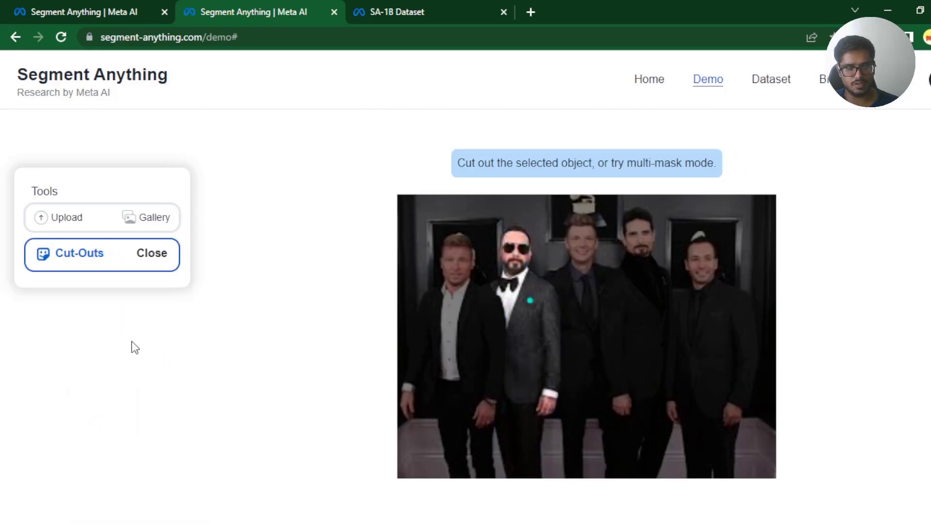
# Step: Auto-segment the group photo with Everything, then upload the crowded train photo
pyautogui.click(144, 251)
pyautogui.scroll(-1, 110, 339)
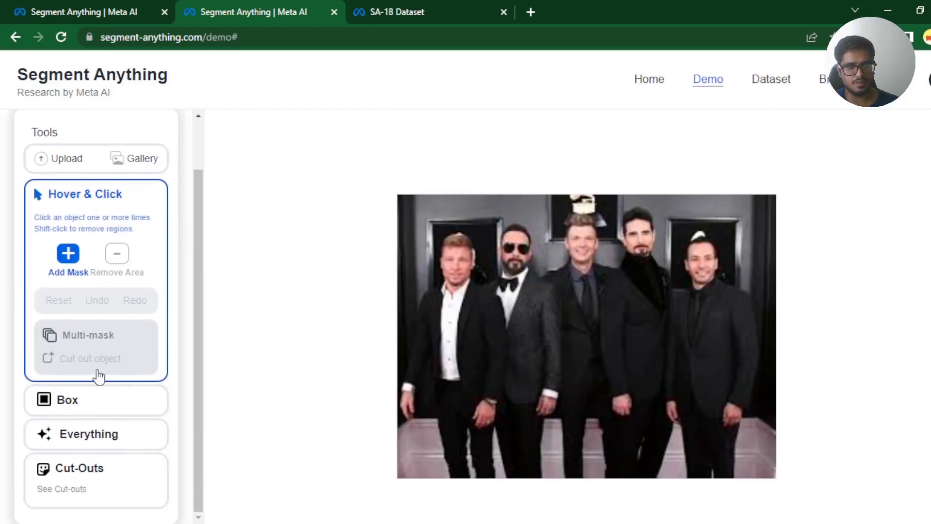
pyautogui.click(89, 457)
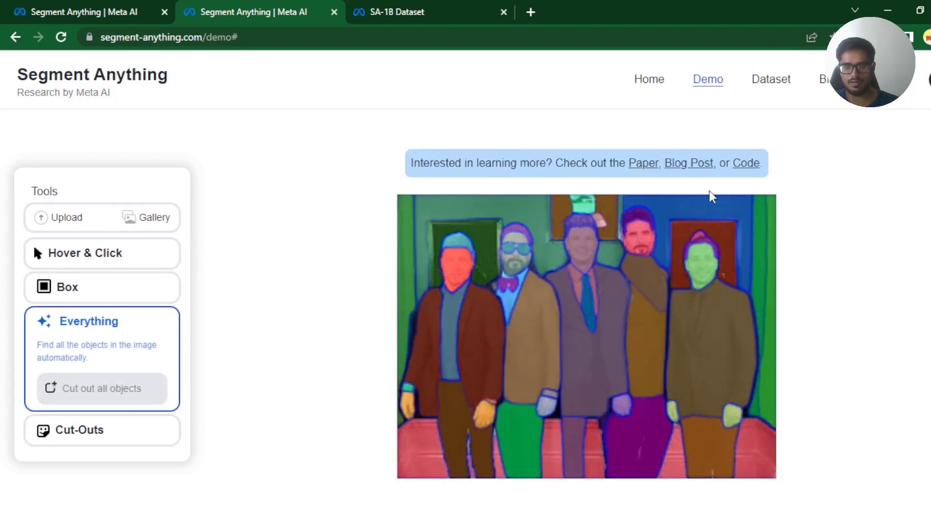
pyautogui.click(69, 219)
pyautogui.doubleClick(279, 167)
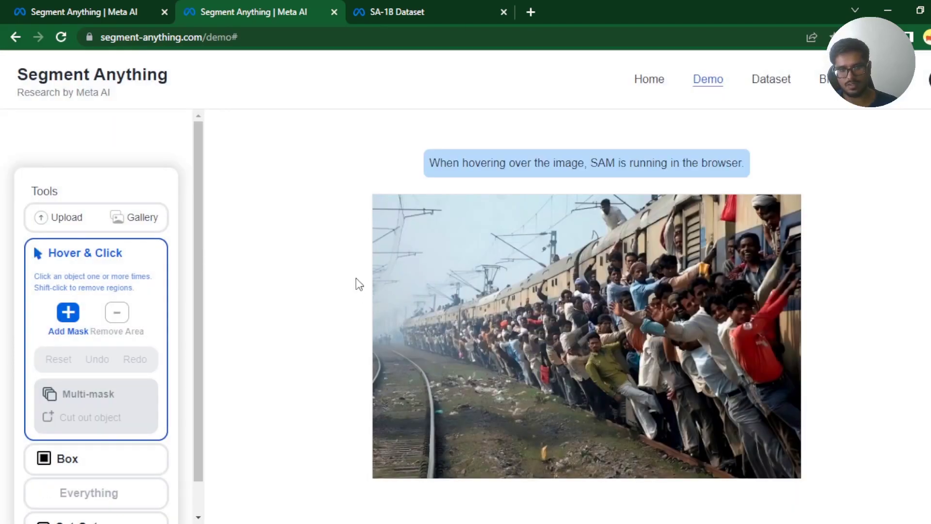
# Step: Auto-segment the crowded train photo with Everything and cut out all objects
pyautogui.scroll(-1, 91, 450)
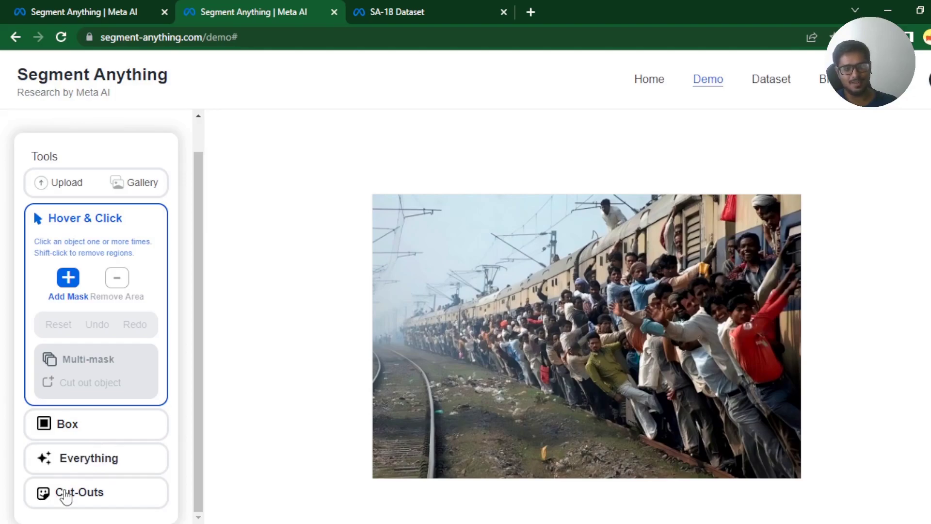
pyautogui.moveTo(88, 456)
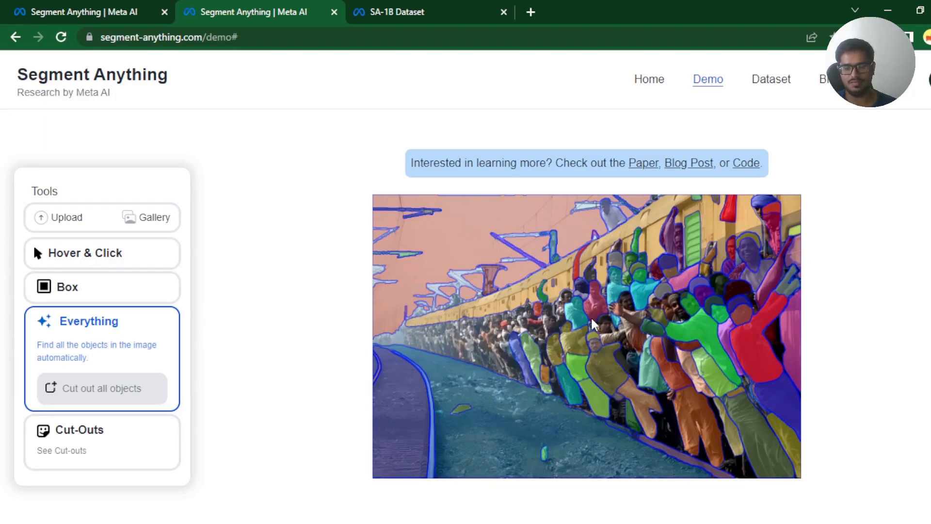
pyautogui.click(106, 393)
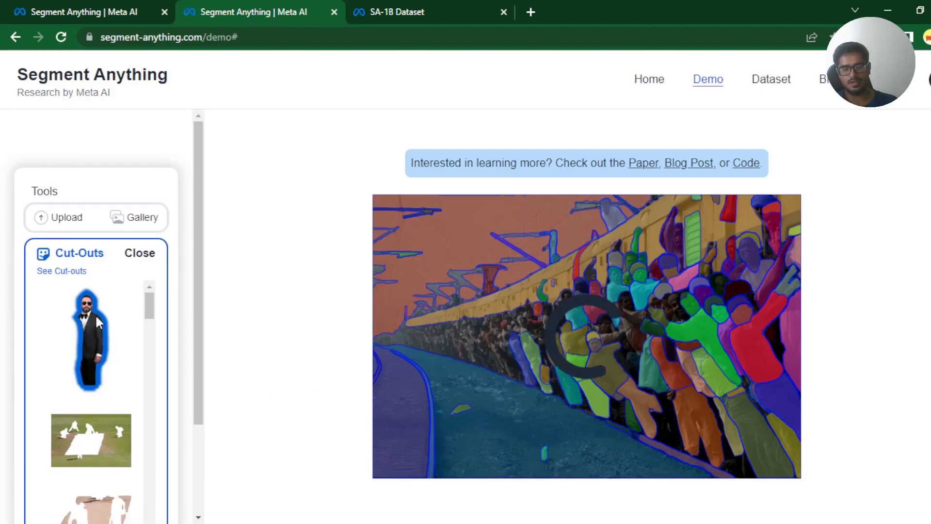
# Step: Close the Cut-Outs list and draw a Box-tool outline around the distant train carriages
pyautogui.click(146, 256)
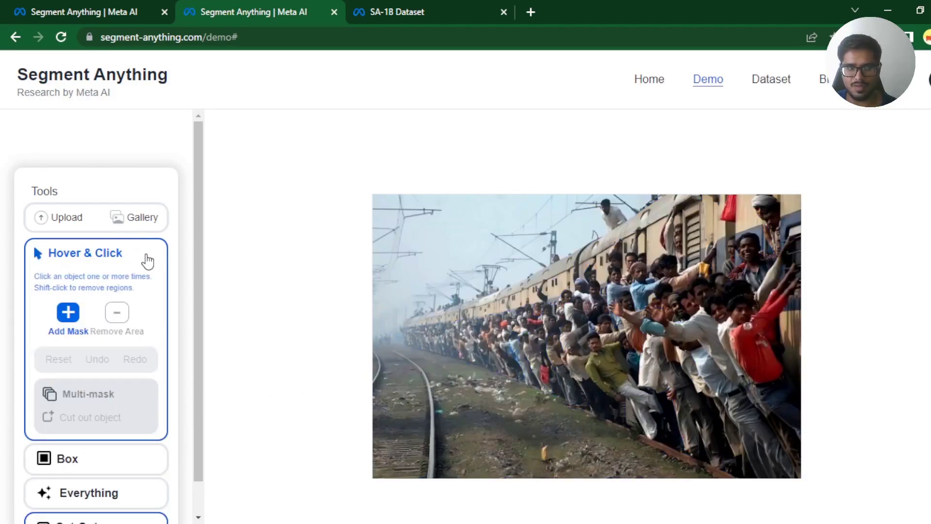
pyautogui.moveTo(552, 333)
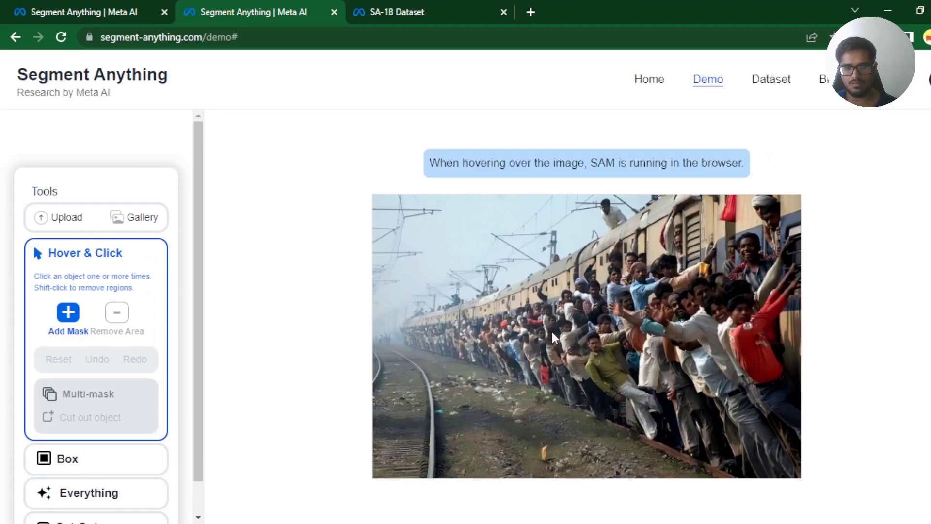
pyautogui.click(89, 458)
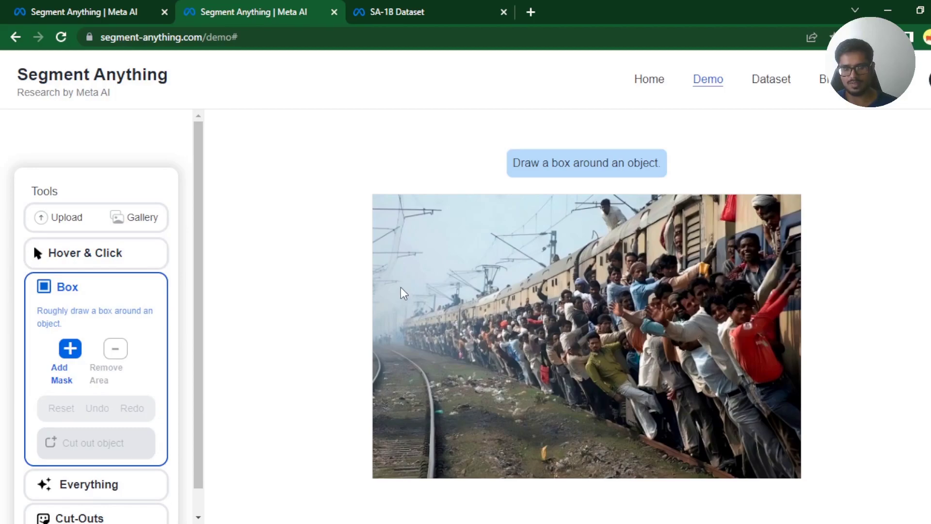
pyautogui.moveTo(421, 249); pyautogui.dragTo(825, 450)
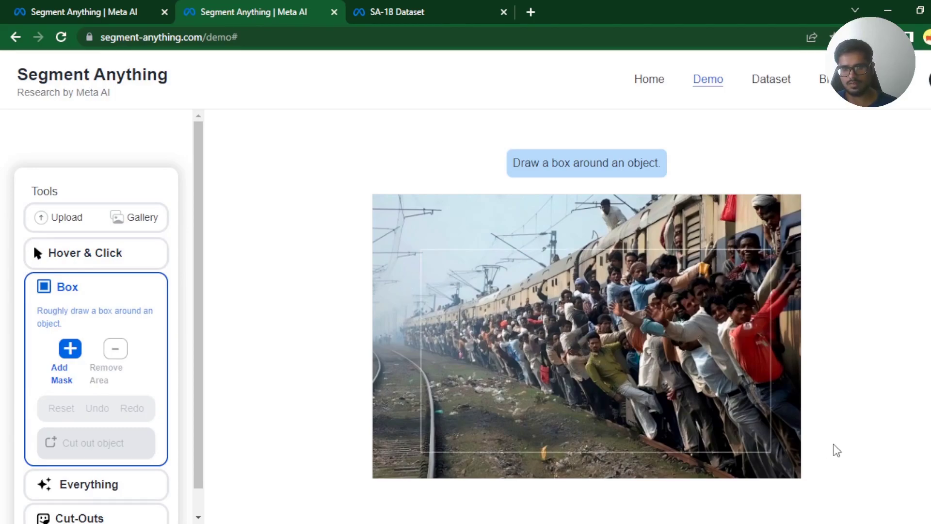